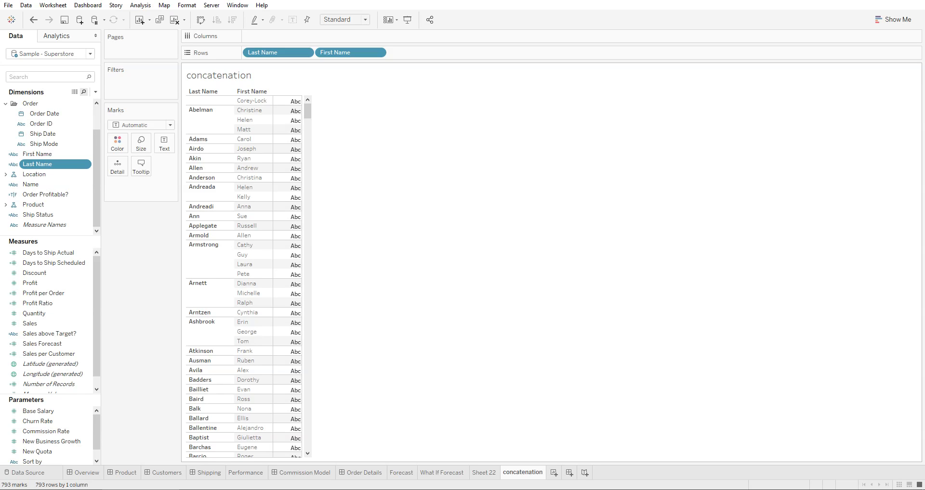
- Place First Name ahead of Last Name in the rows and start a new calculated field named Name
drag(351, 52, 248, 52)
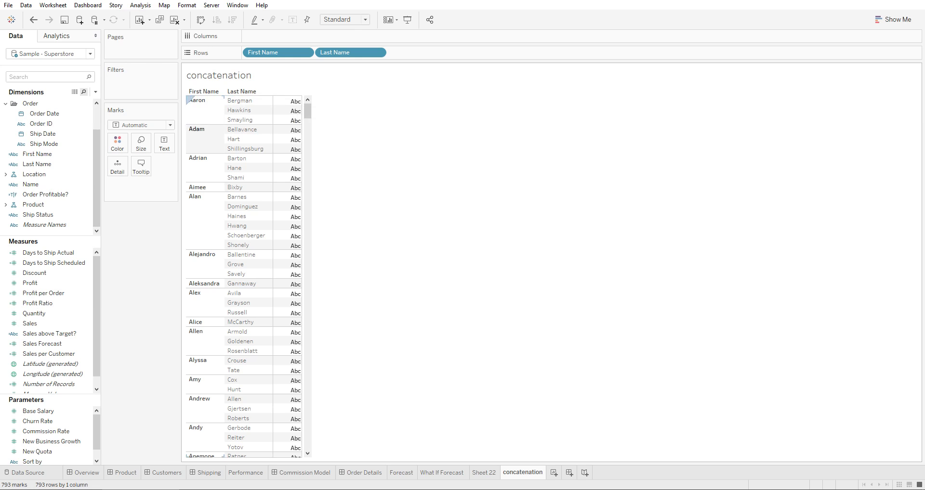
click(95, 92)
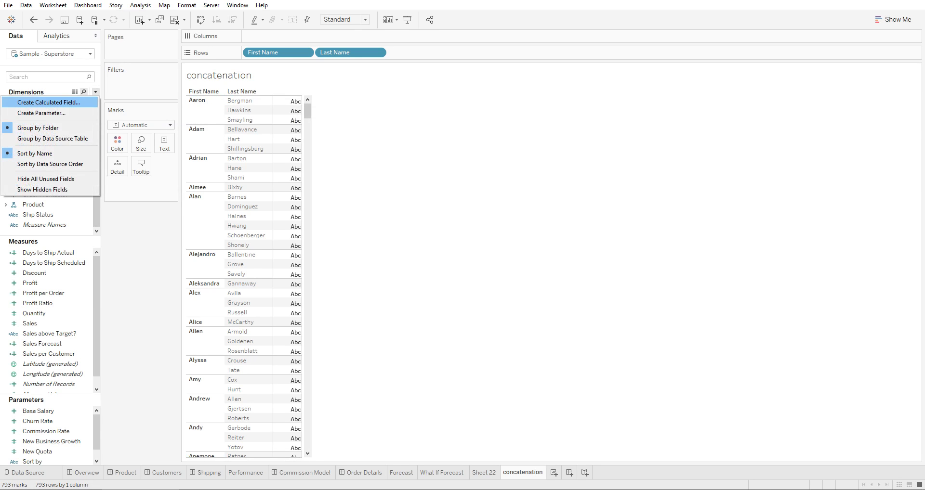
click(95, 91)
click(95, 92)
click(49, 102)
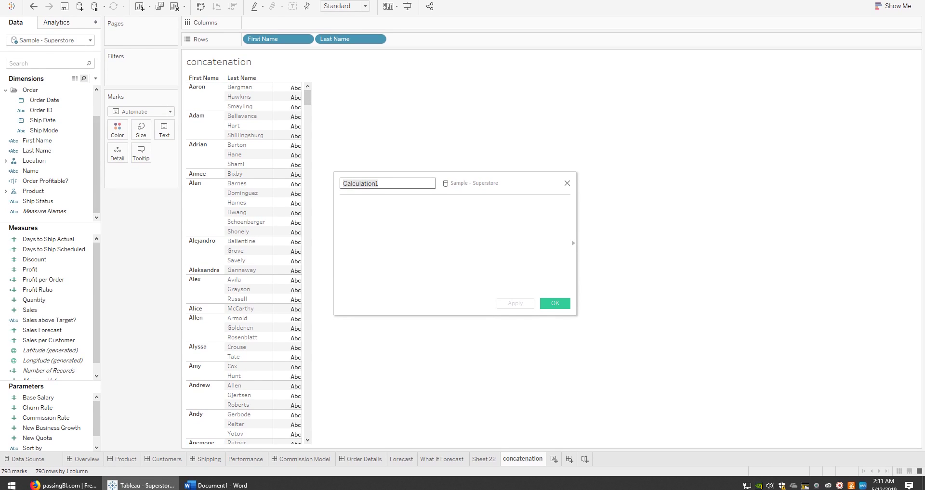
text(Name)
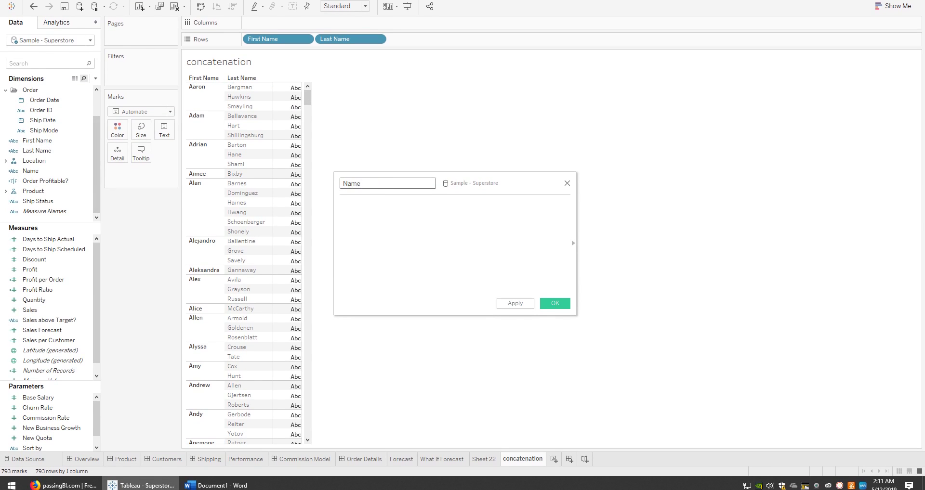
- Define the Name field as [First Name]+" "+[Last Name], apply it, and add it to the rows after Last Name
click(347, 203)
click(287, 232)
drag(38, 140, 425, 232)
drag(37, 164, 433, 226)
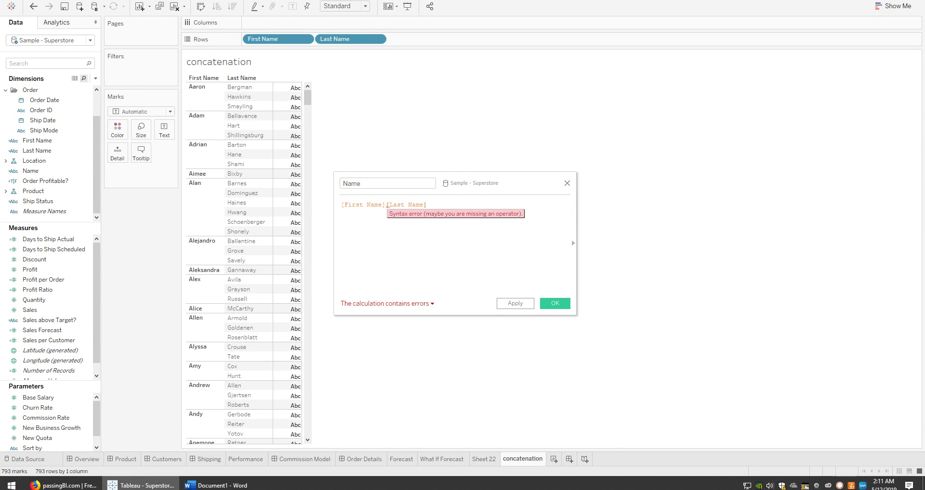
click(387, 205)
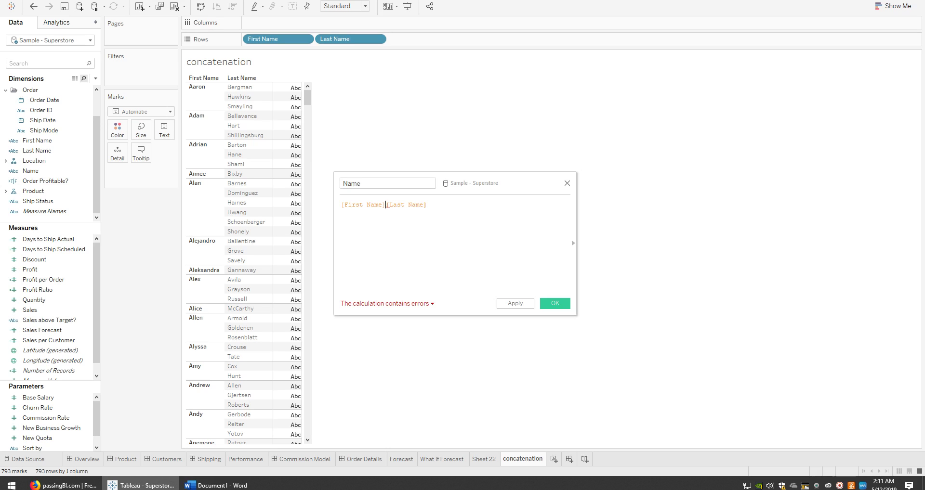
text(++)
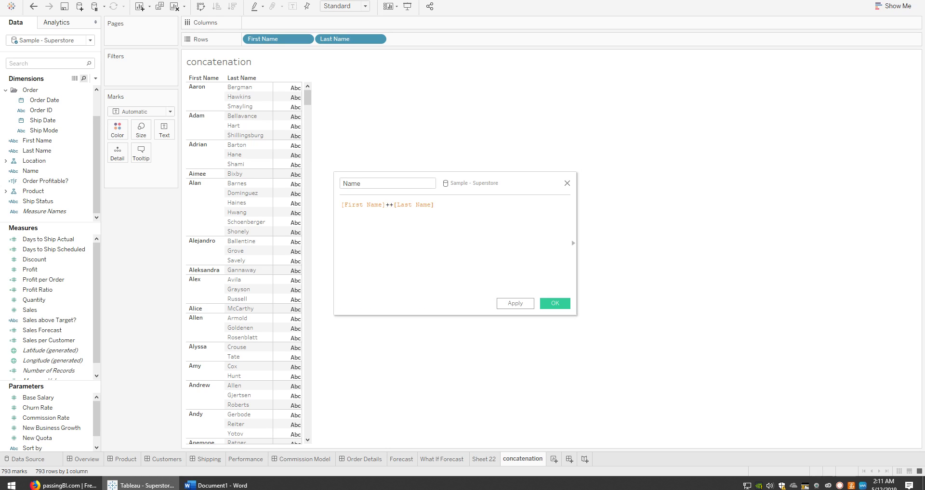
text("")
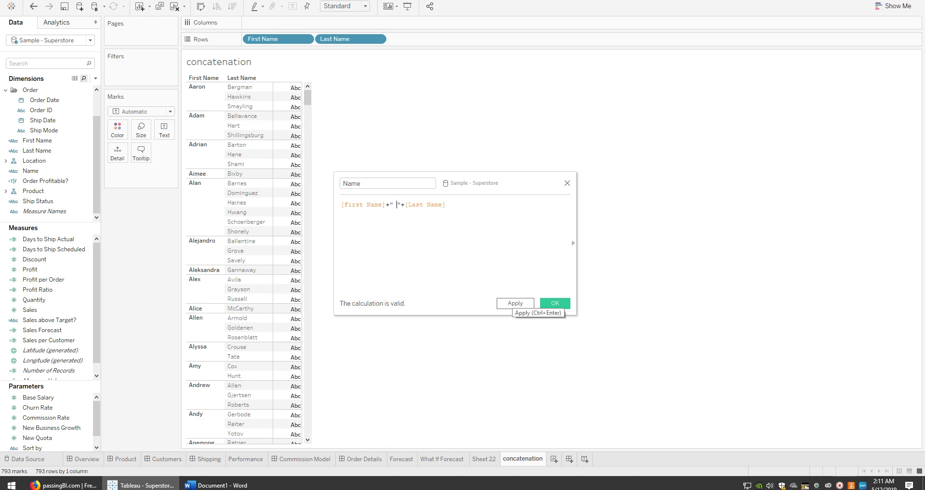
click(514, 303)
drag(54, 183, 436, 42)
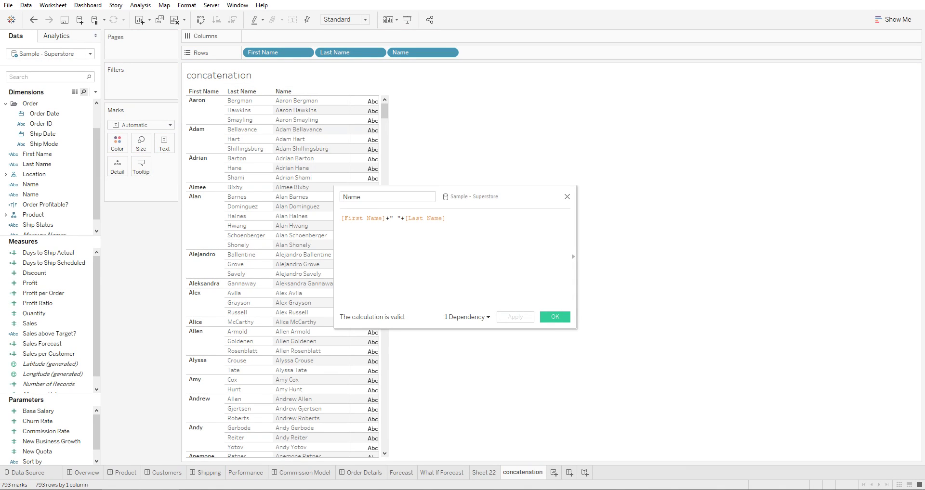
- Replace the space separator in the Name formula with a hyphen and apply the change
drag(397, 218, 393, 218)
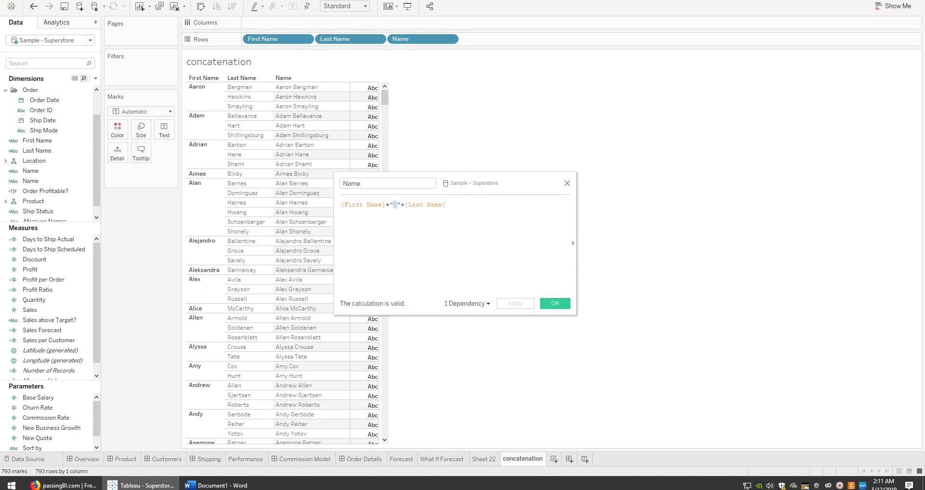
click(395, 205)
key(shift+Left)
text(-)
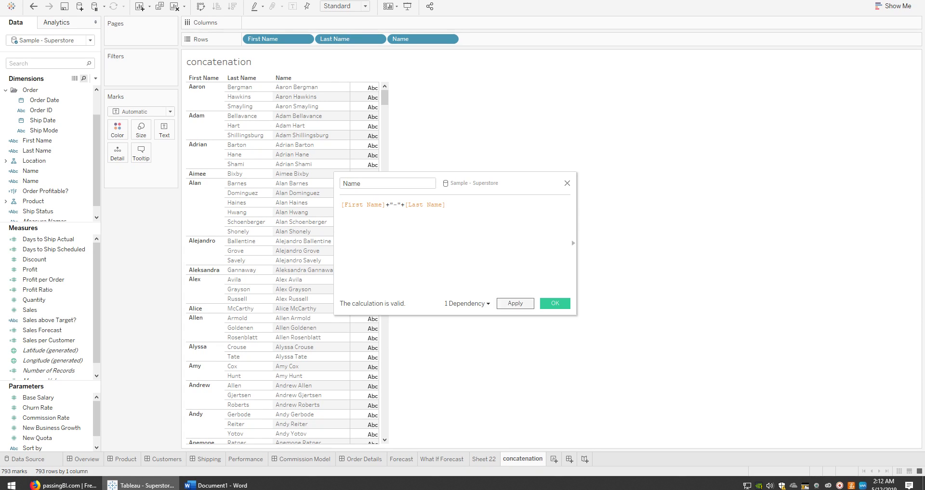
click(515, 303)
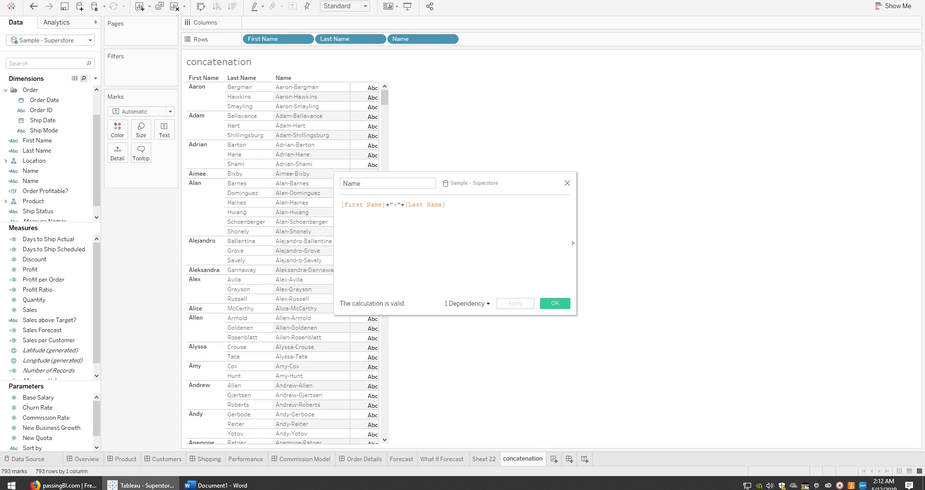
- Restore the space separator in the Name formula, apply it, and close the calculation editor
double_click(395, 205)
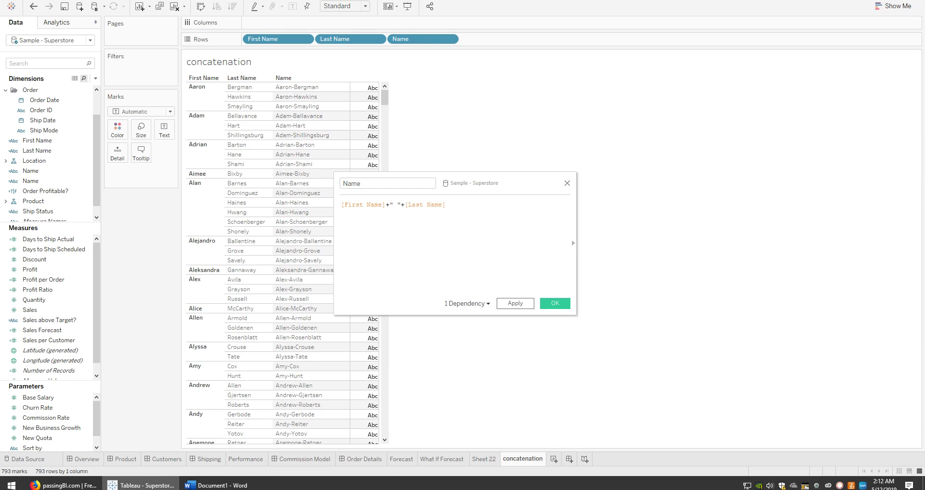
click(515, 303)
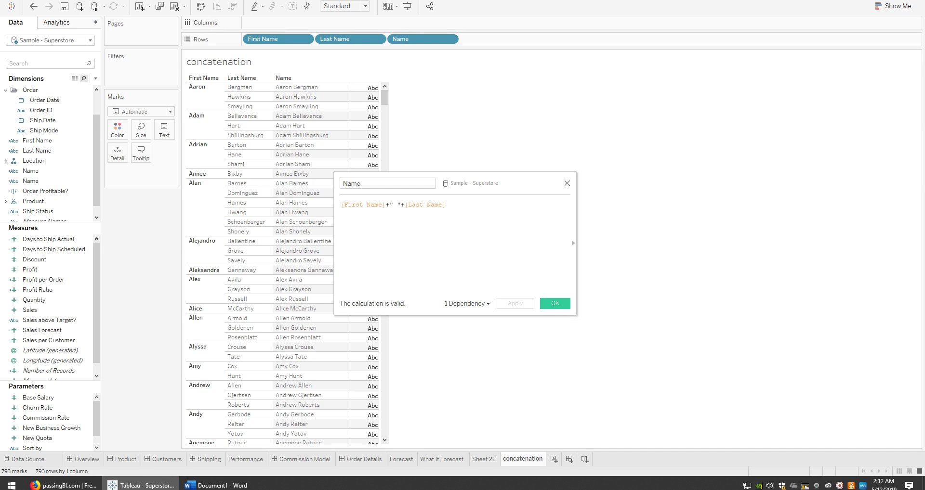
key(Escape)
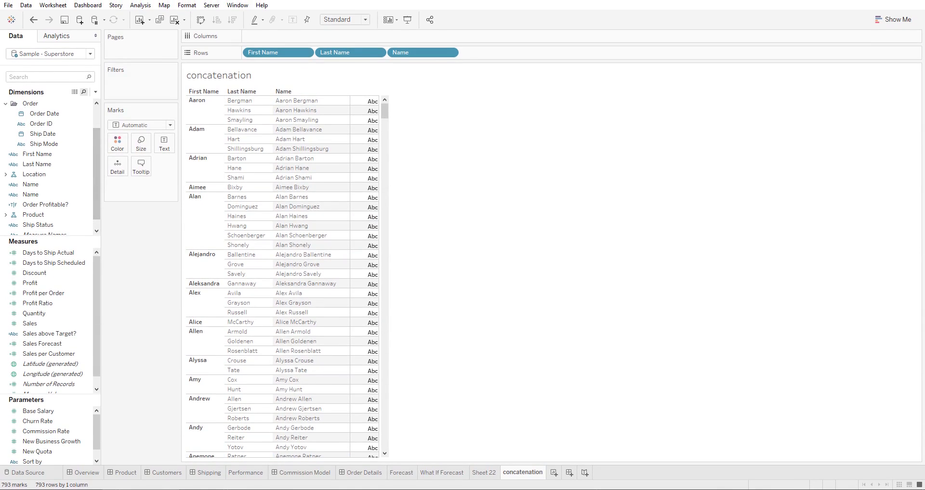
- Create a new worksheet with Category and Sub-Category in the rows
click(554, 473)
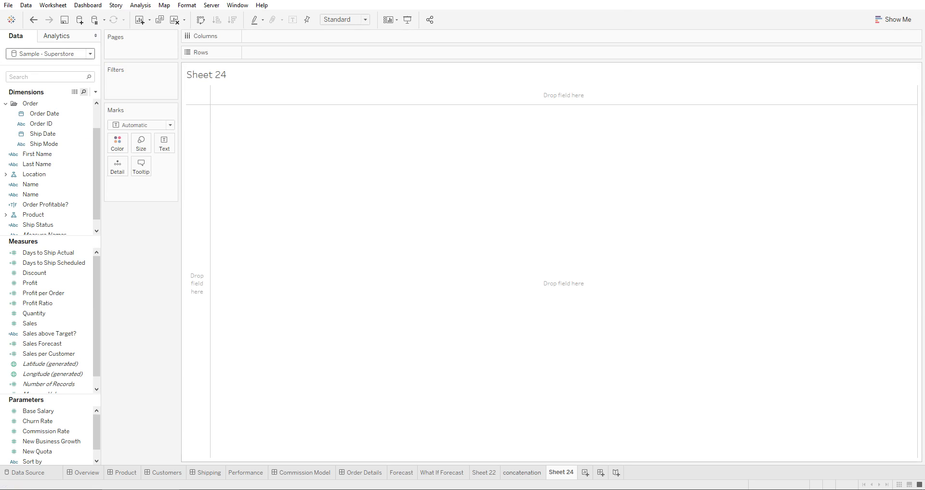
click(46, 77)
text(cate)
drag(41, 113, 277, 52)
drag(48, 124, 354, 52)
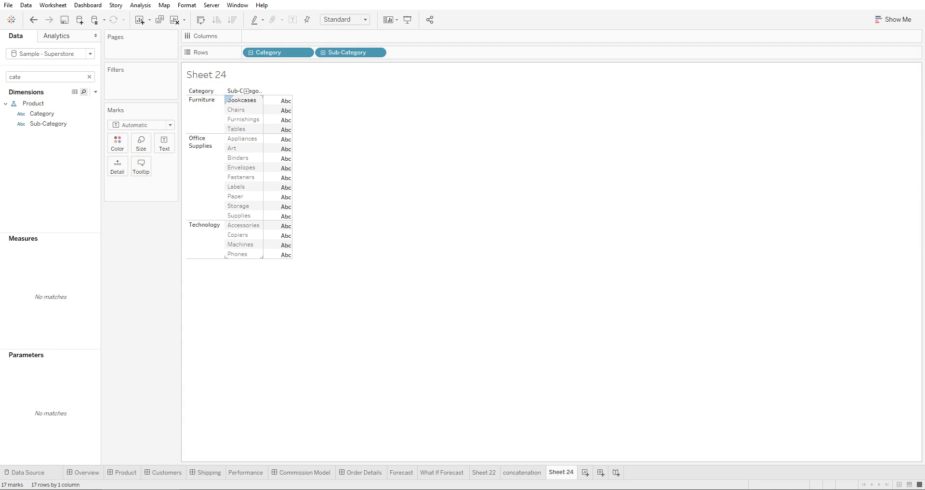
- Create a calculated field with the formula [Category]+" "+[Sub-Category] and apply it
click(95, 92)
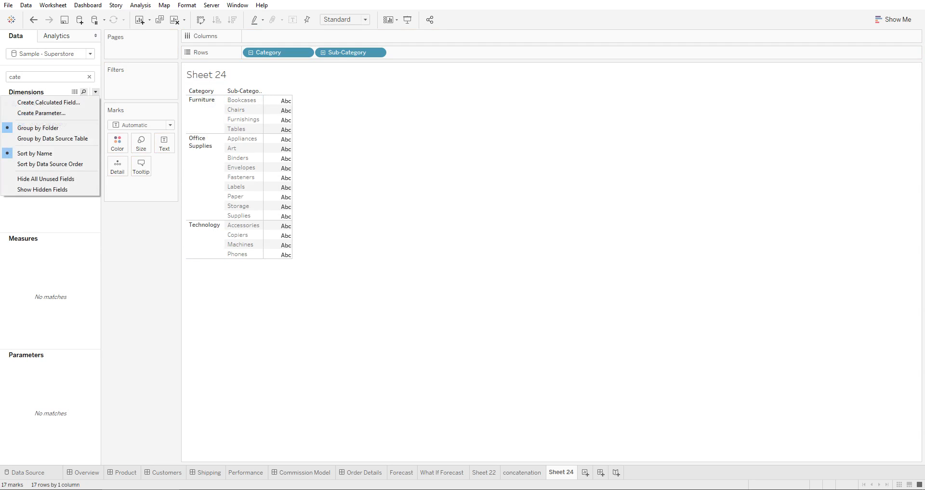
click(39, 101)
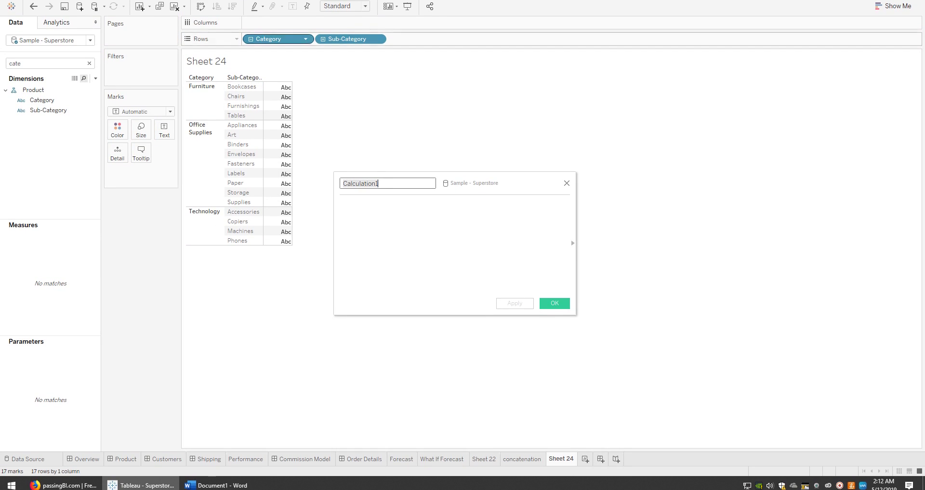
drag(268, 39, 361, 207)
drag(350, 39, 380, 205)
click(379, 205)
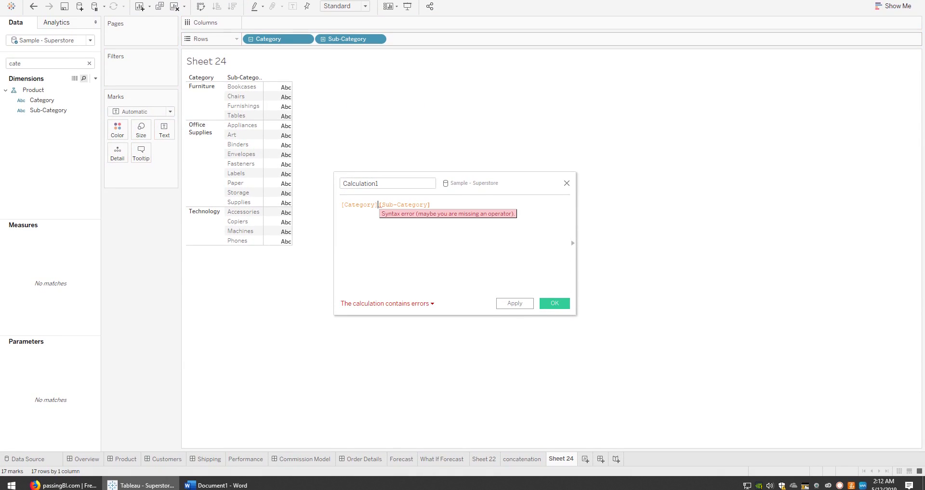
text(++)
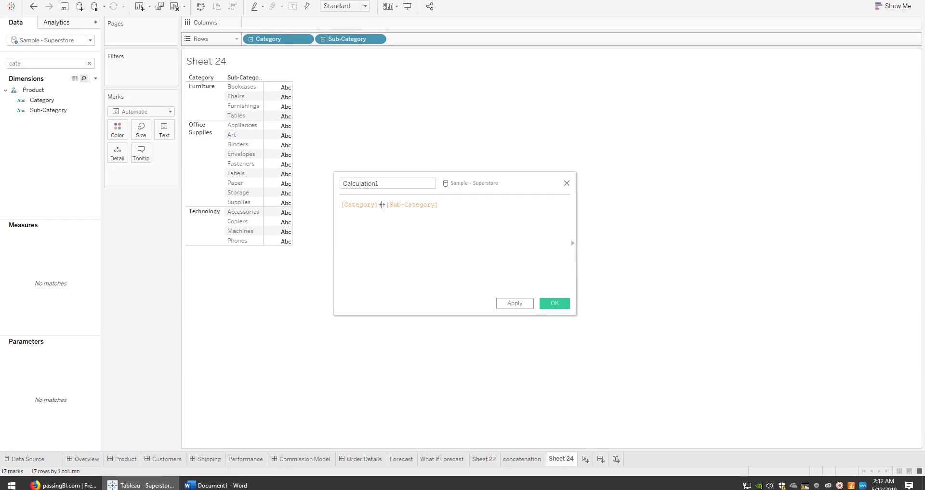
text("")
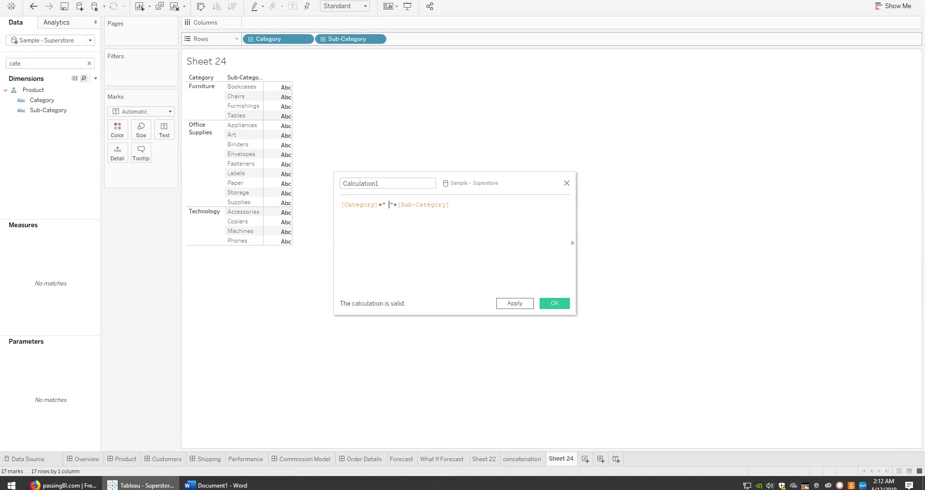
click(514, 304)
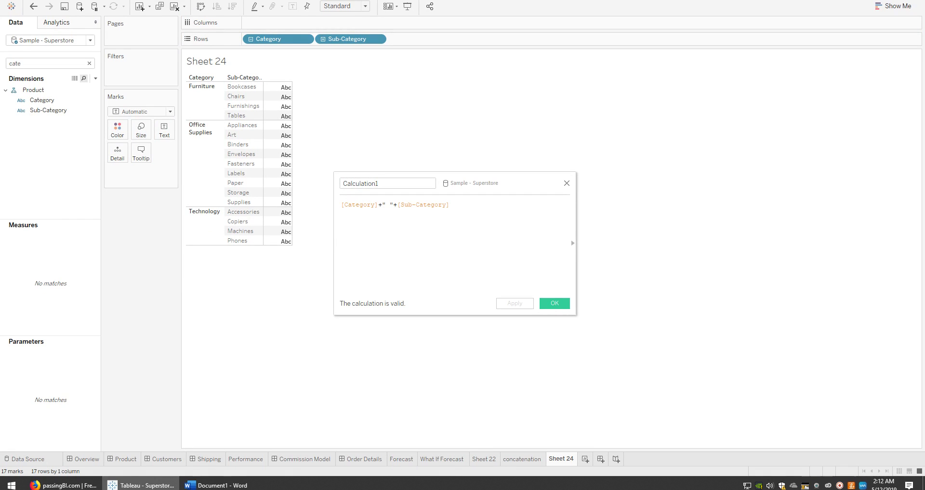
- Clear the field search and add the new Category and Sub-Category calculation to the rows after Sub-Category
click(378, 183)
click(89, 63)
drag(38, 184, 422, 53)
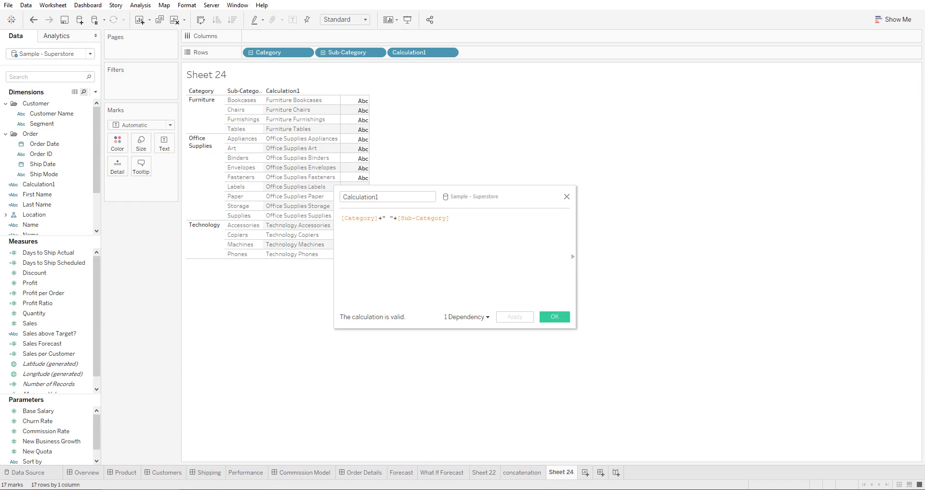
- Replace the space between Category and Sub-Category in the formula with a hyphen
drag(386, 219, 390, 218)
text(-)
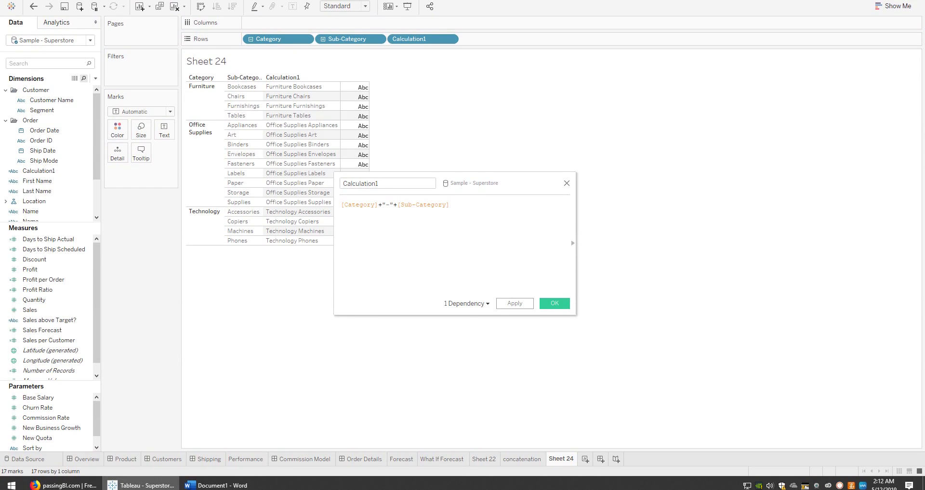
drag(449, 205, 390, 205)
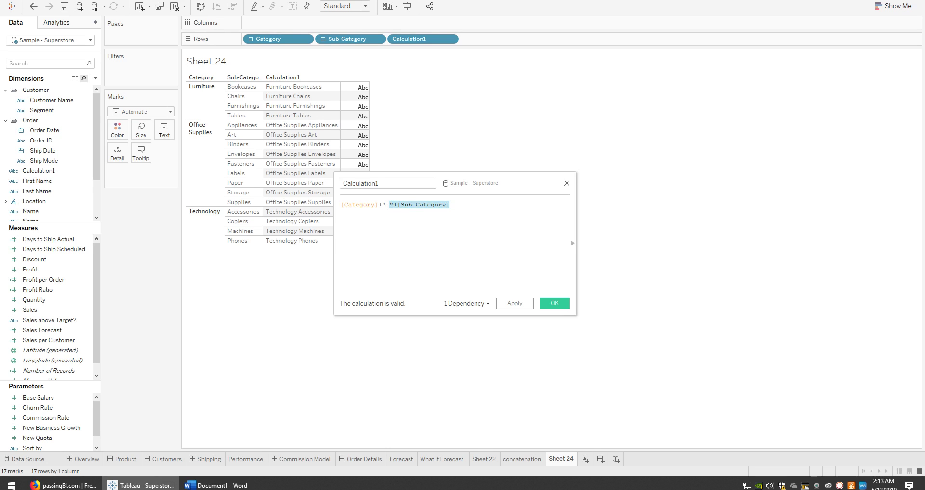
- Append +" "+[Order Date] to the end of the formula and apply the calculation
click(449, 205)
text(+)
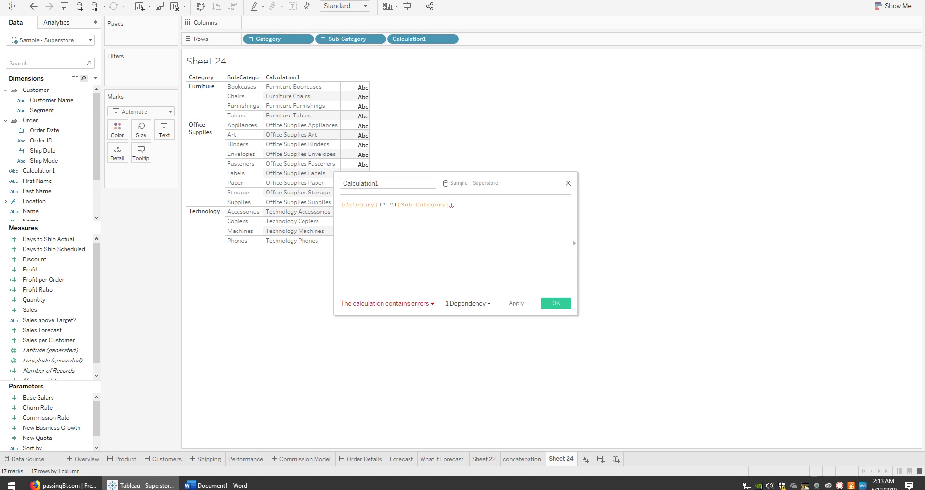
text(+"")
scroll(48, 171, down, 3)
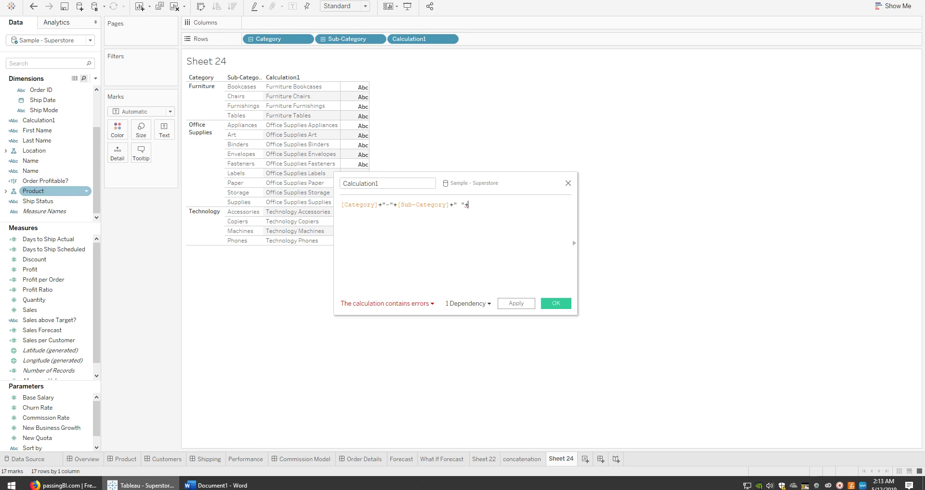
scroll(53, 150, up, 3)
click(46, 63)
text(order)
drag(44, 113, 501, 230)
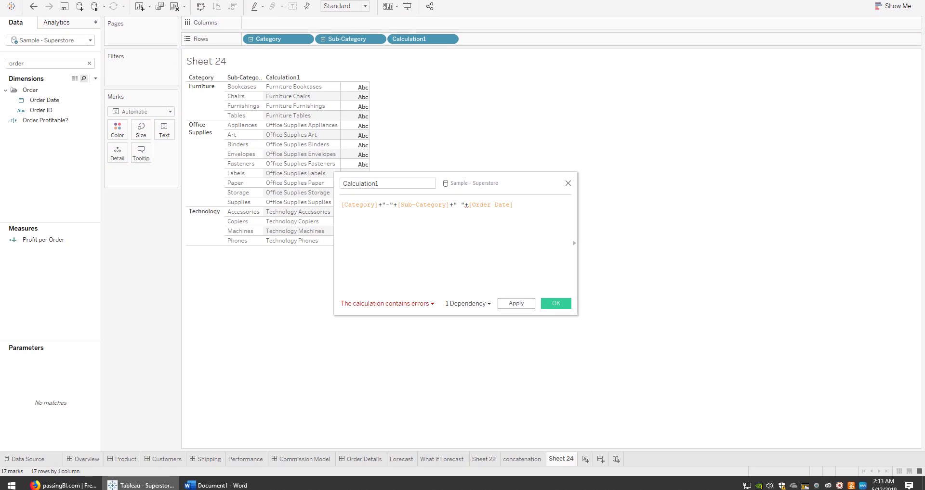
click(516, 308)
- Check the formula's error details and change the Order Date field's data type to String
click(466, 206)
click(387, 304)
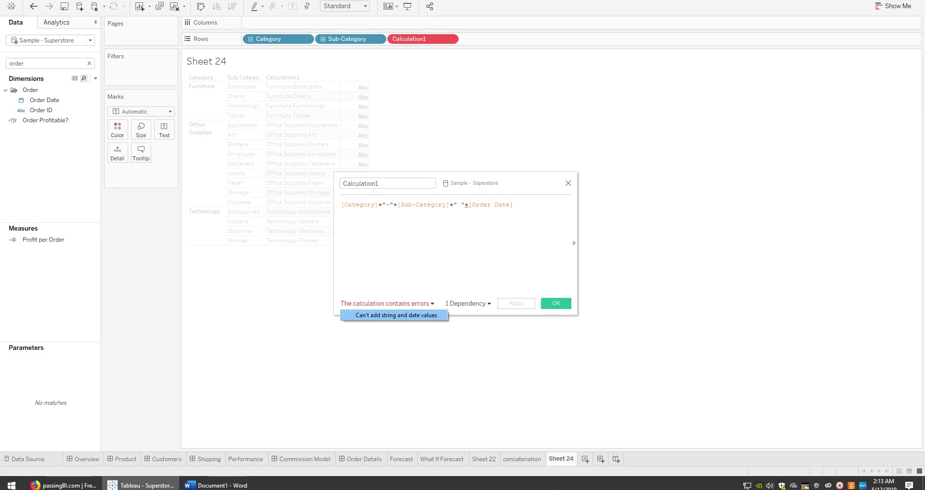
click(513, 205)
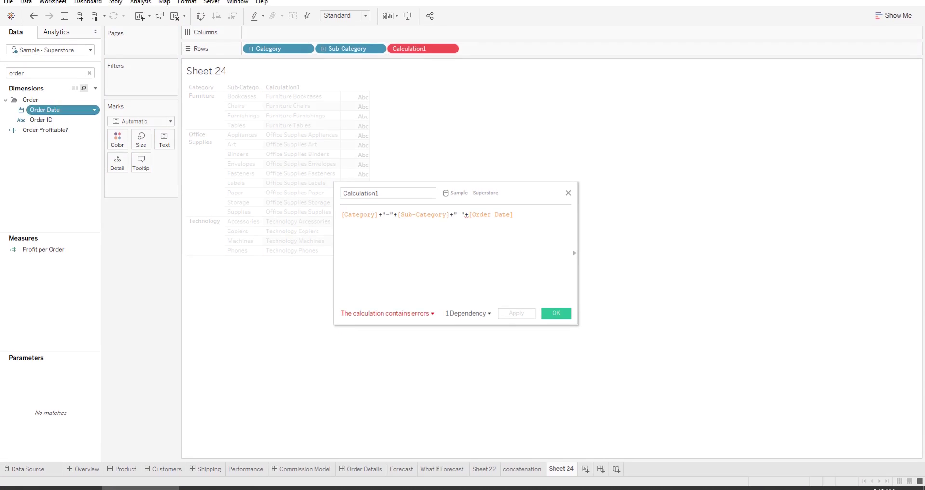
right_click(49, 100)
mouse_move(89, 206)
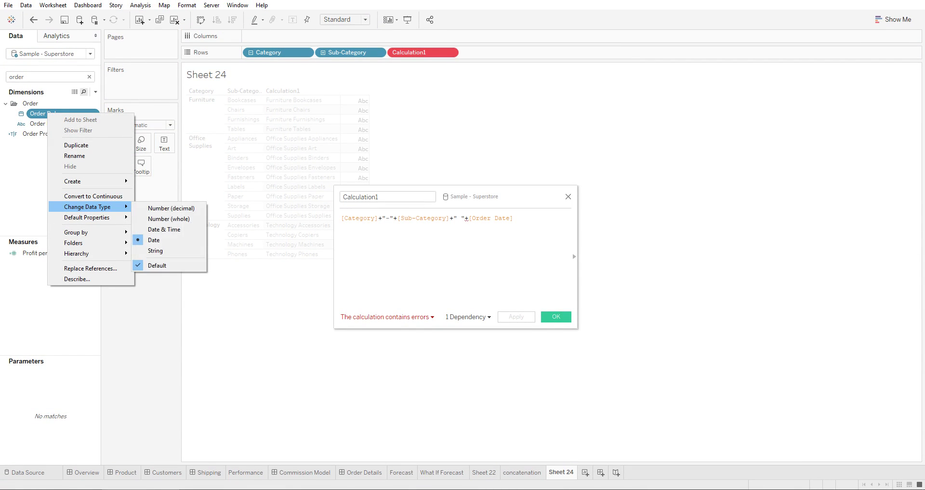
click(168, 251)
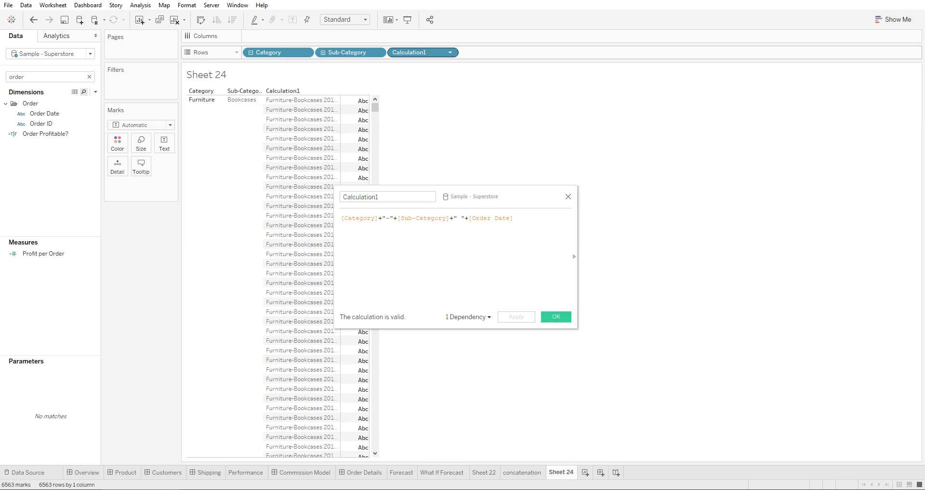
click(63, 124)
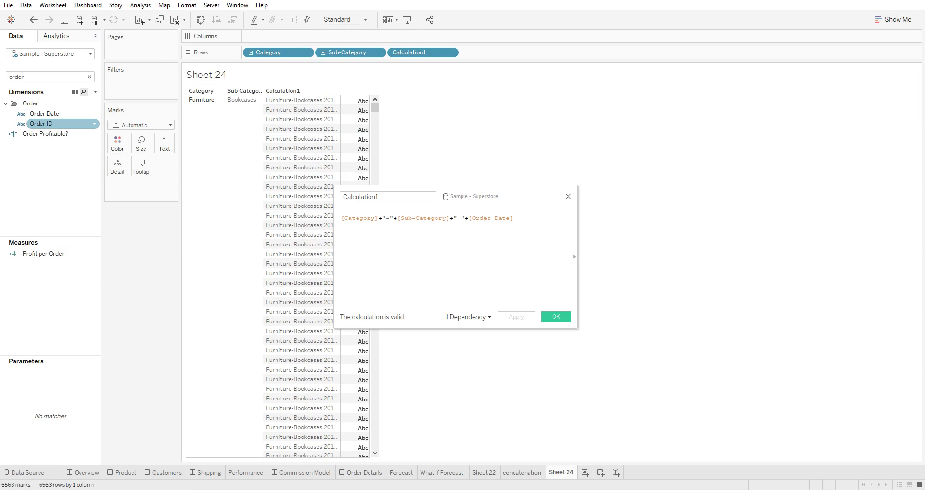
drag(45, 114, 487, 219)
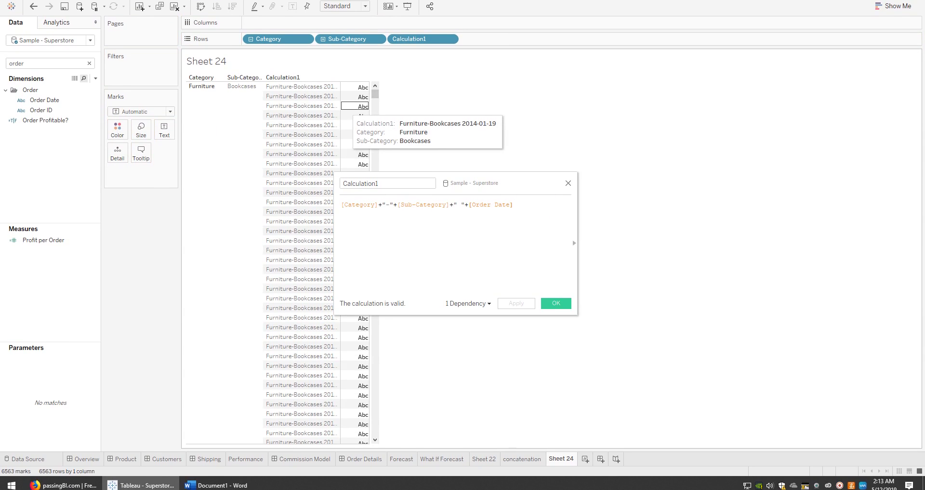
- Resize the Calculation1 column in the view so the full concatenated text with the dates fits
drag(340, 107, 398, 115)
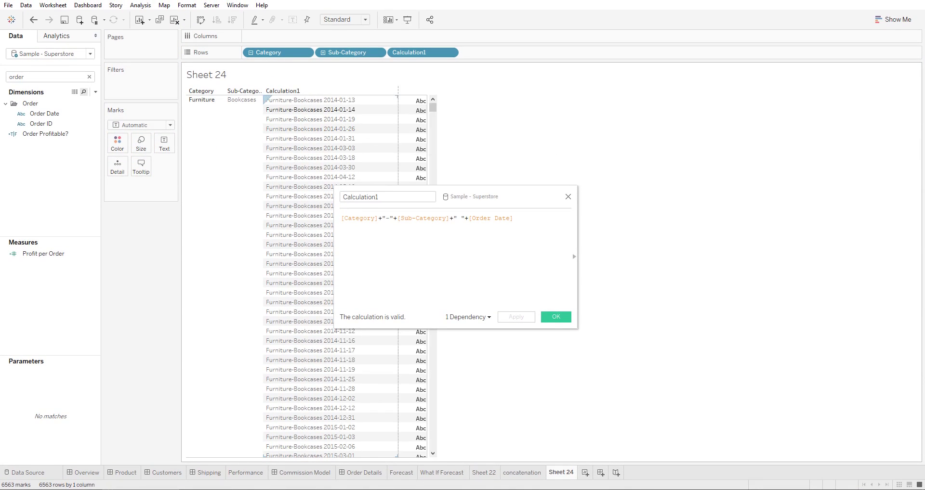
drag(398, 110, 375, 110)
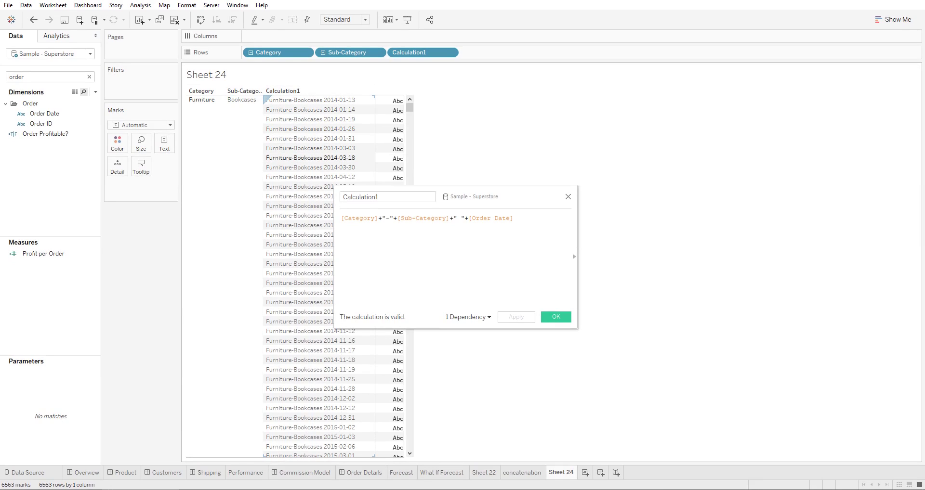
- Clear the field search and replace [Order Date] in the Calculation1 formula with the Segment dimension
drag(513, 218, 469, 219)
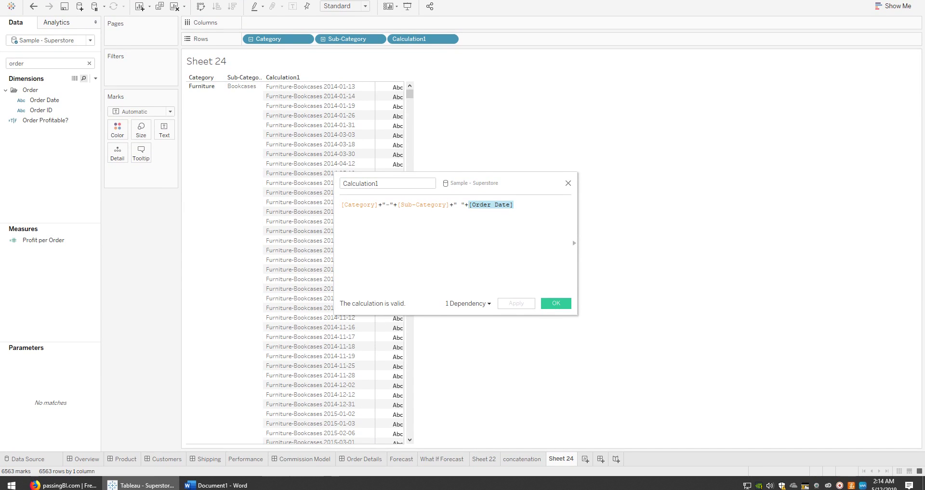
click(90, 63)
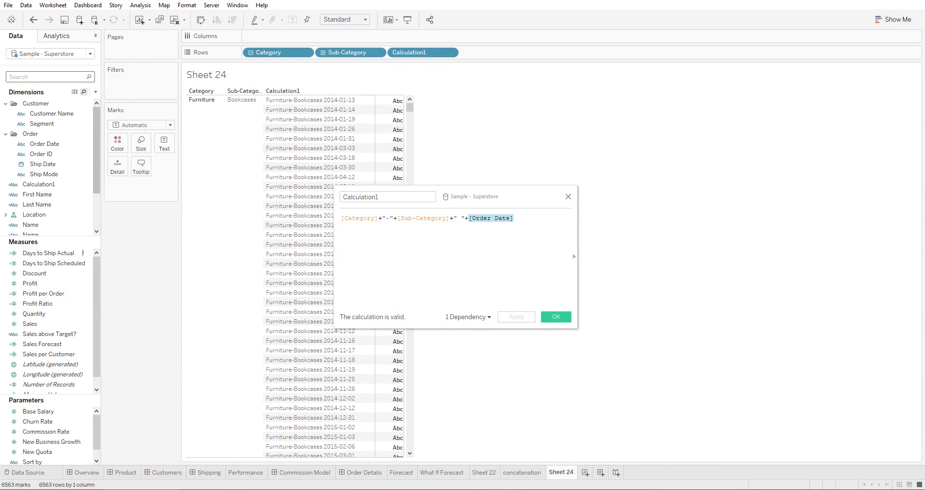
drag(42, 124, 469, 217)
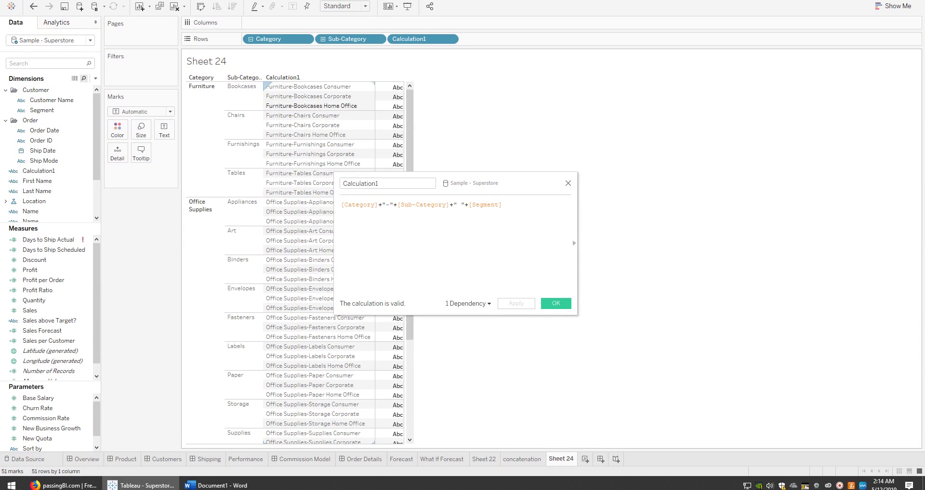
- Duplicate the +" "+[Segment] part of the formula until it occurs four times after [Sub-Category], and select the first repeated Segment field
drag(501, 205, 450, 205)
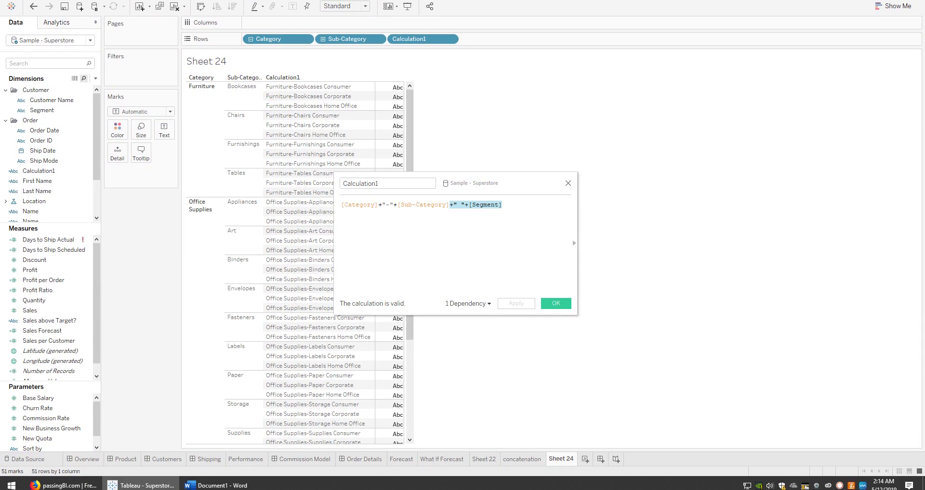
key(ctrl+c)
key(ctrl+v)
key(ctrl+v)
key(ctrl+v)
key(ctrl+v)
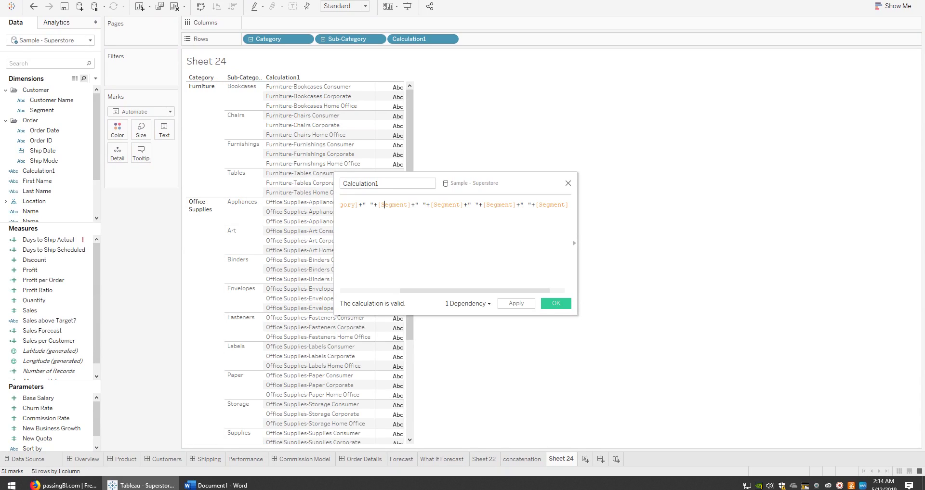
double_click(390, 205)
drag(474, 291, 414, 290)
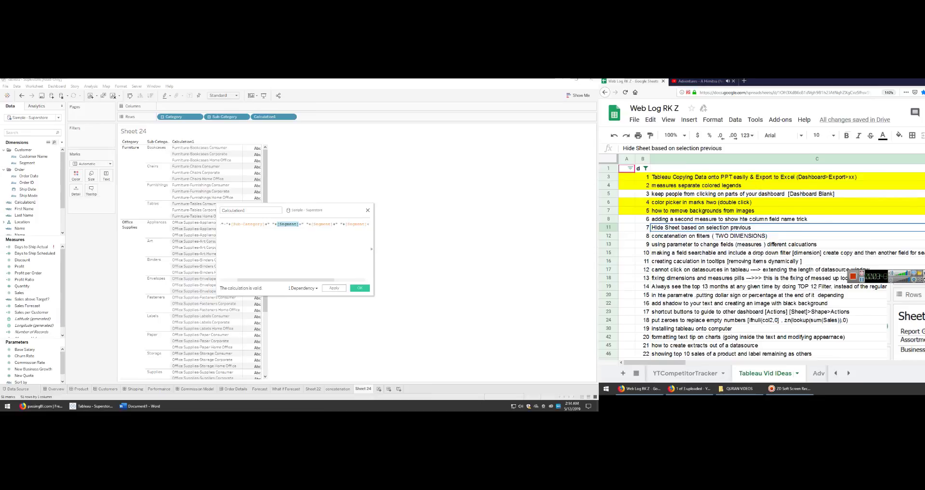
key(Escape)
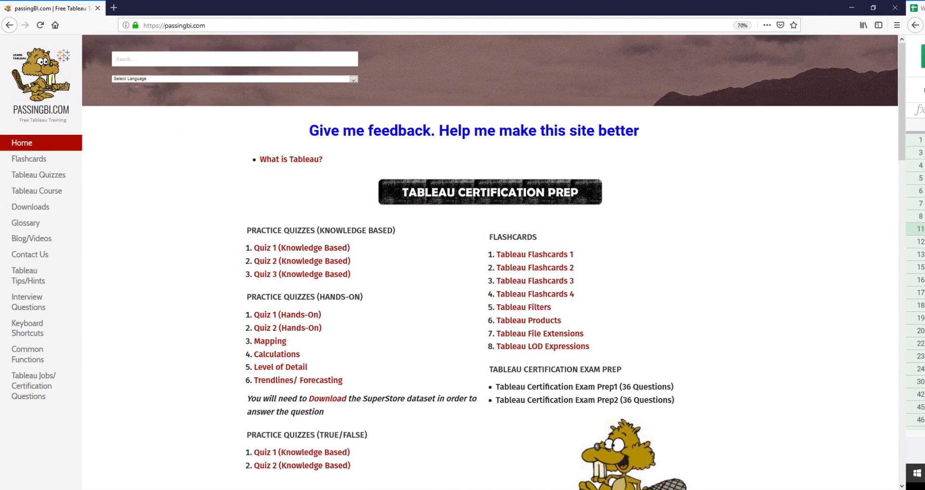
- Look through the passingBI.com home page in Firefox, from certification prep and beginners course to interview questions, and minimize the browser window
scroll(489, 260, down, 5)
scroll(489, 260, up, 4)
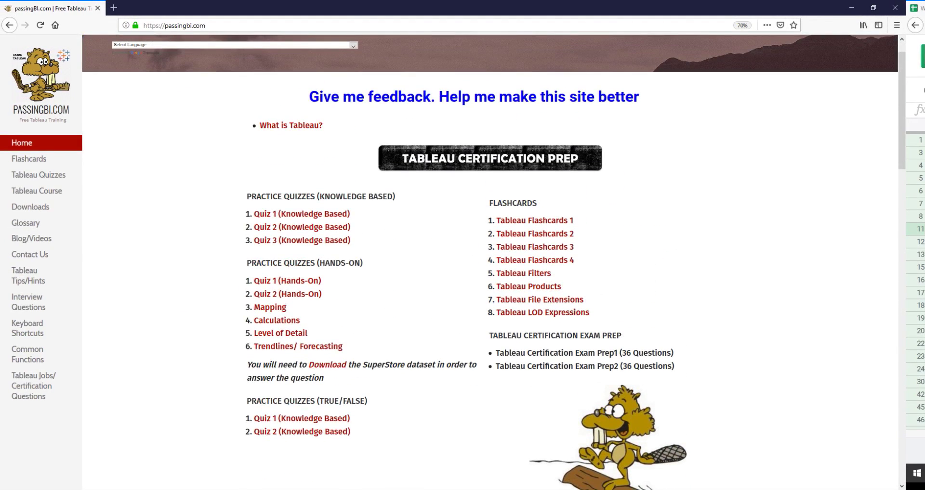
scroll(490, 260, down, 6)
scroll(489, 260, down, 6)
scroll(490, 260, down, 9)
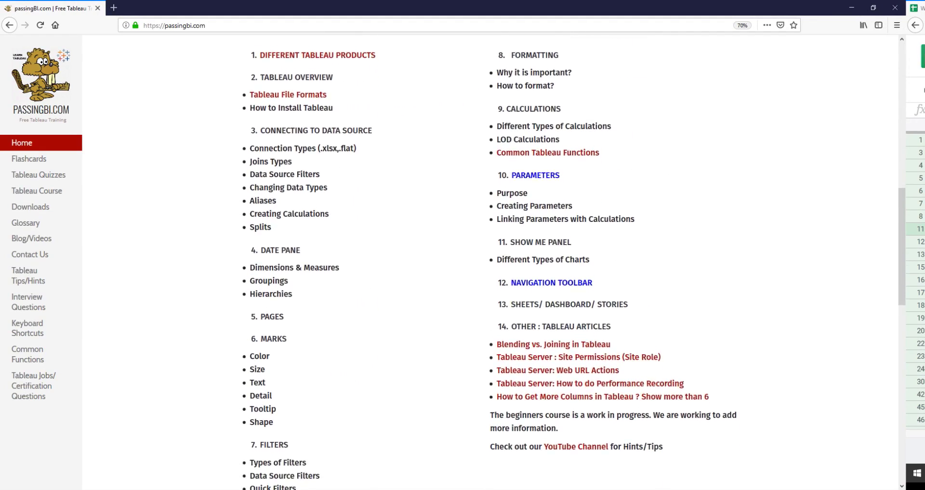
scroll(489, 260, down, 2)
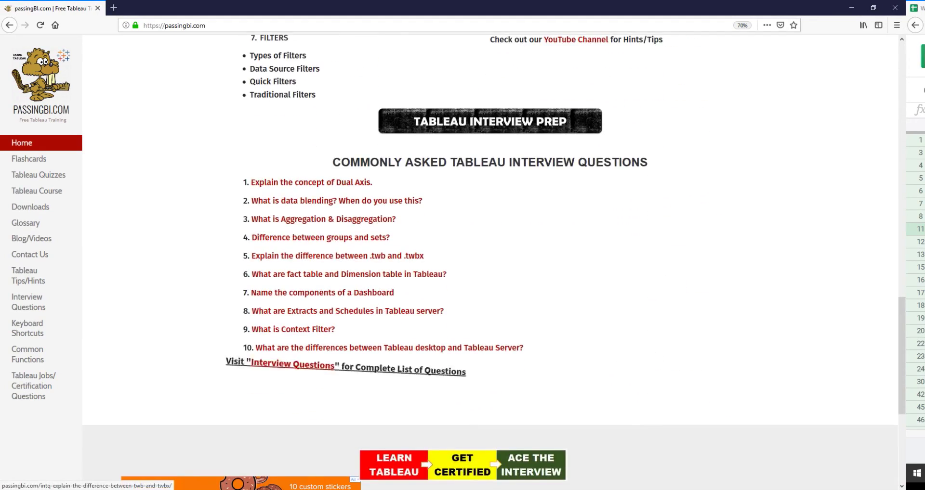
scroll(489, 260, down, 3)
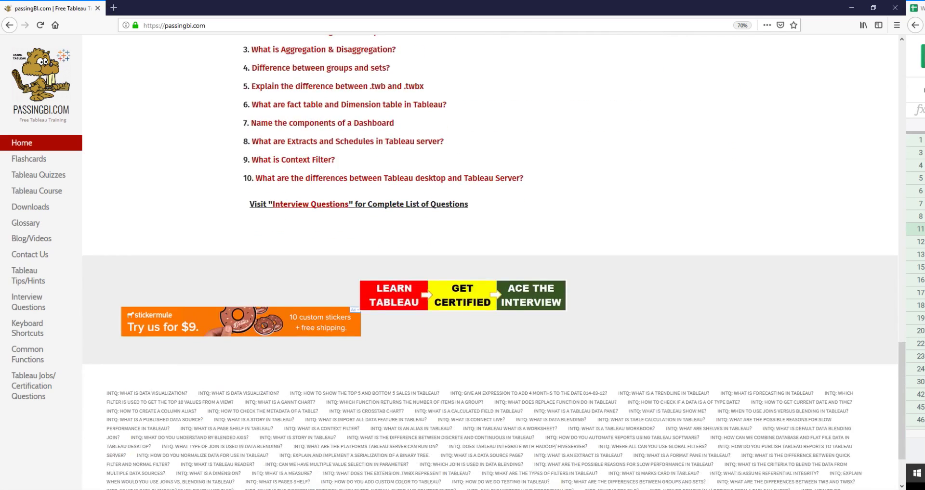
scroll(489, 260, up, 4)
scroll(490, 260, up, 10)
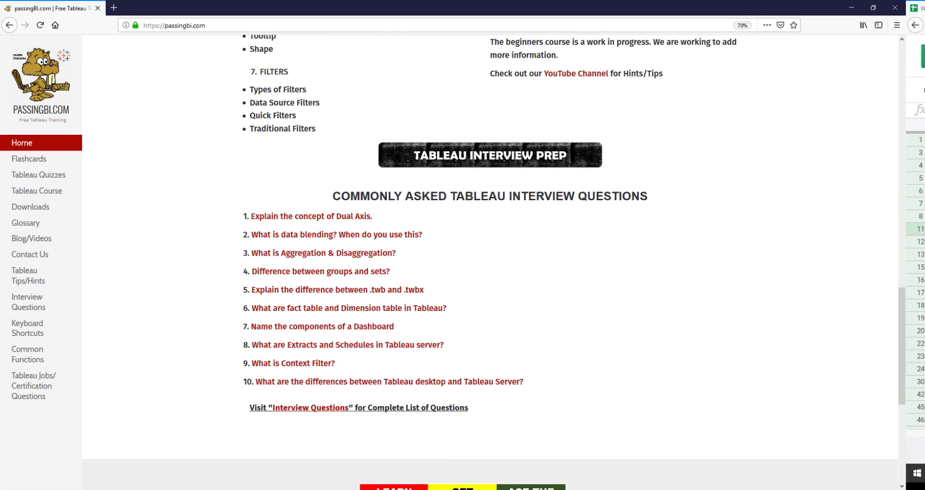
scroll(490, 261, up, 10)
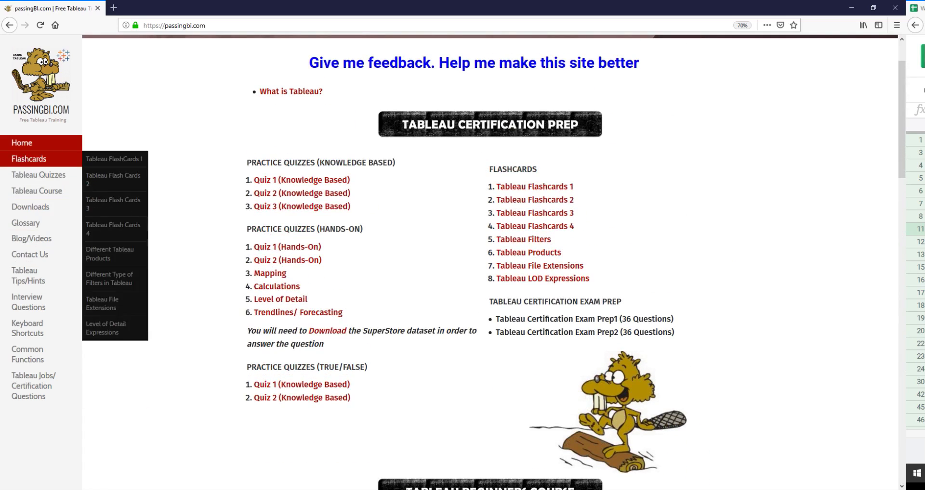
scroll(490, 260, up, 2)
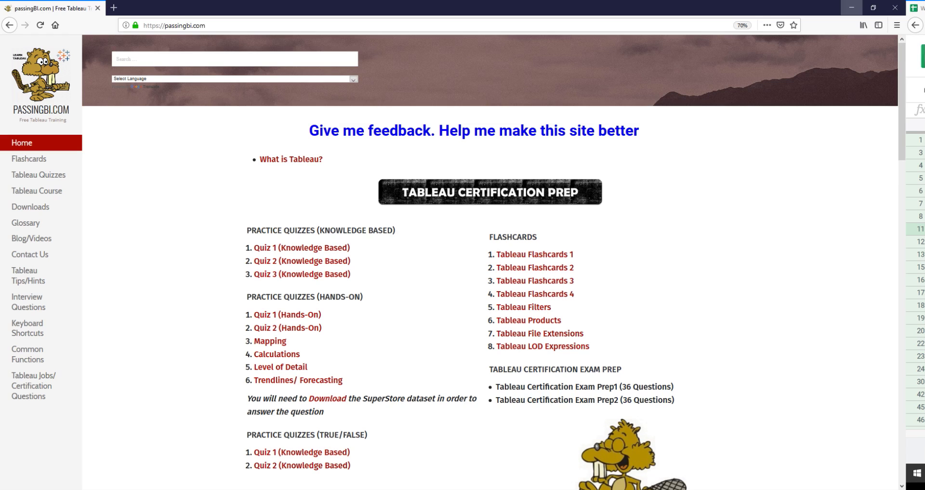
click(851, 7)
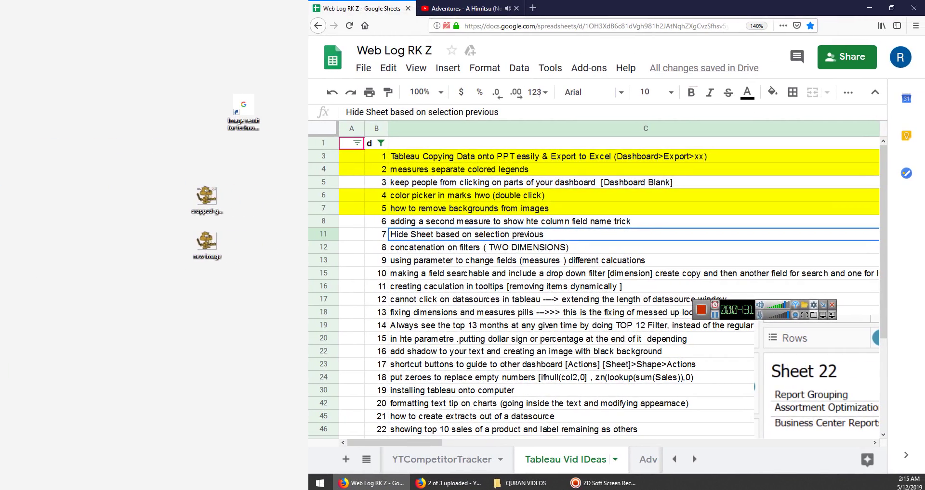